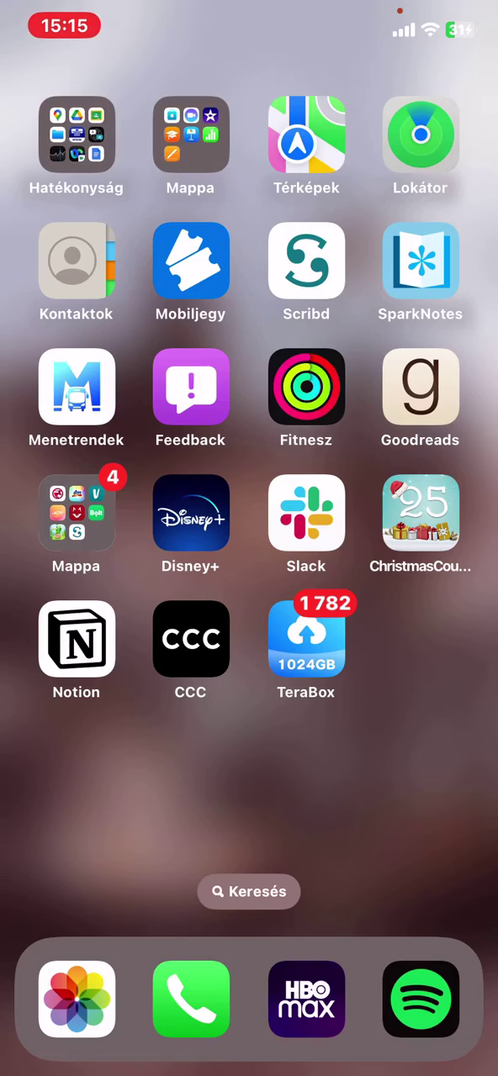
Launch TeraBox and open the account panel showing storage usage and app options
click(306, 639)
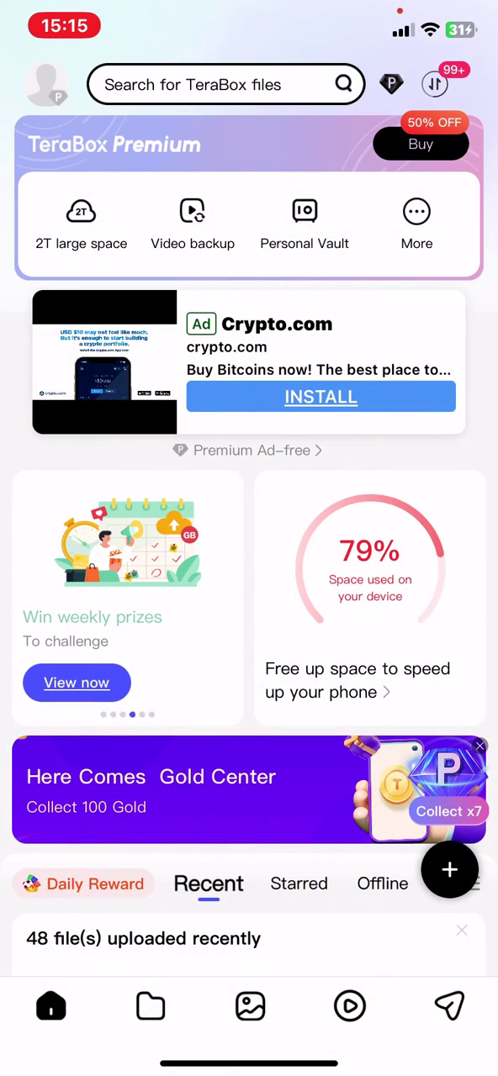
click(46, 84)
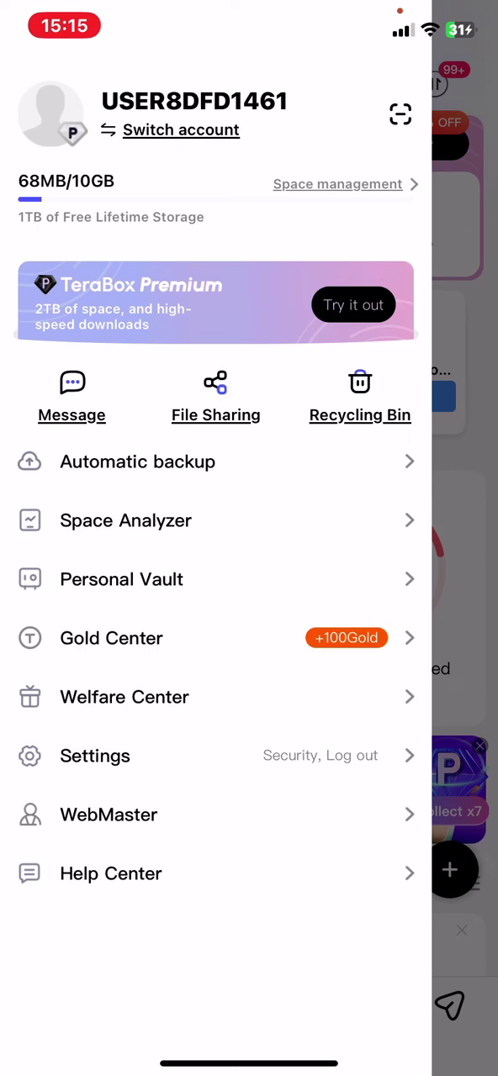
scroll(215, 588, down, 2)
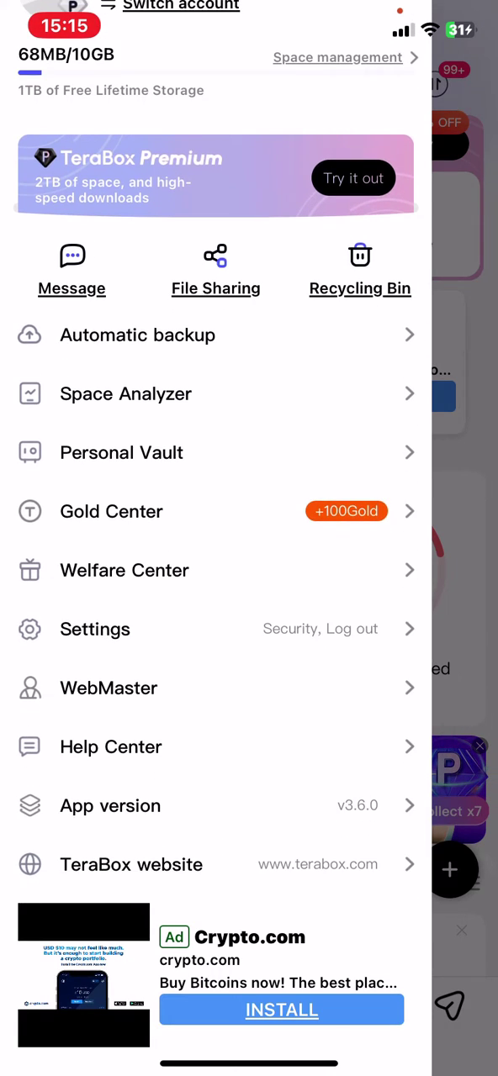
Open Settings from the account panel and switch on Night mode for a dark theme
click(95, 589)
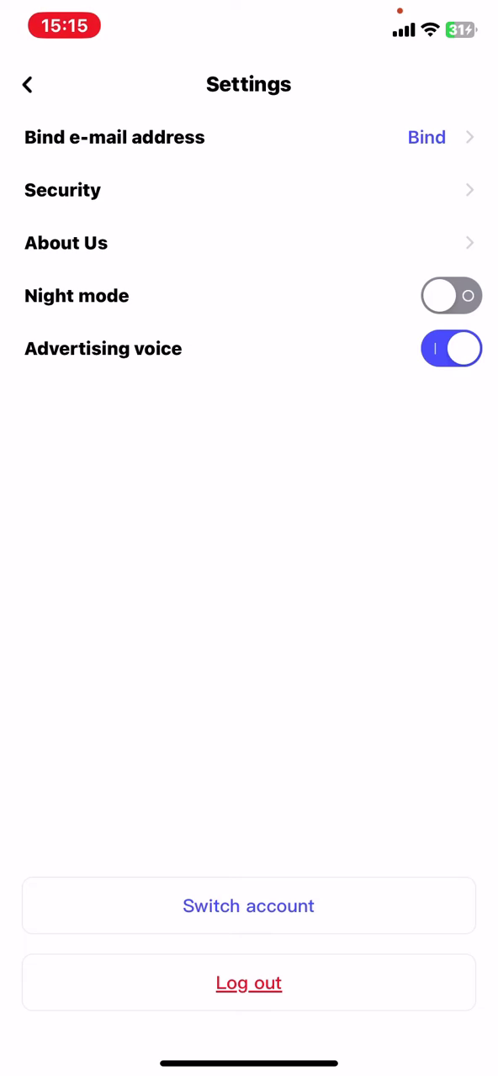
click(451, 295)
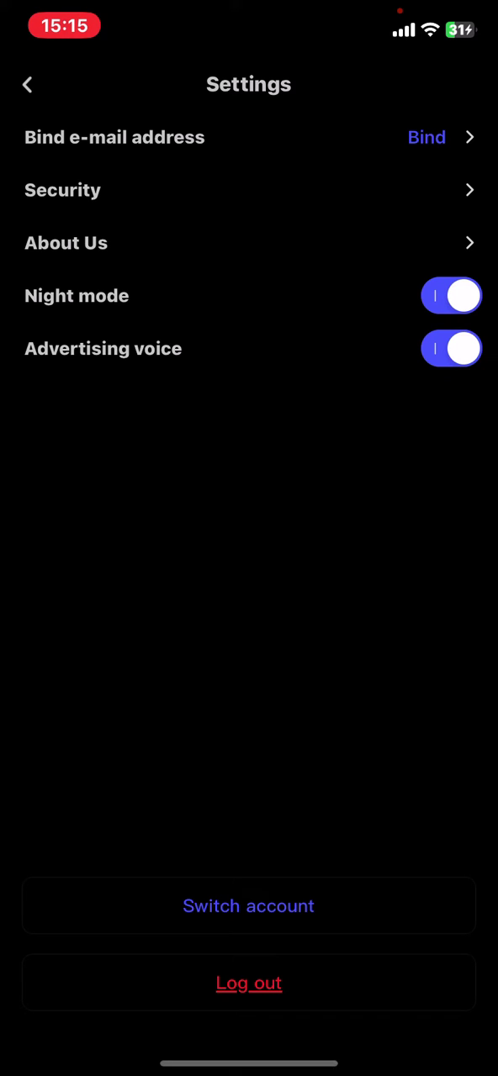